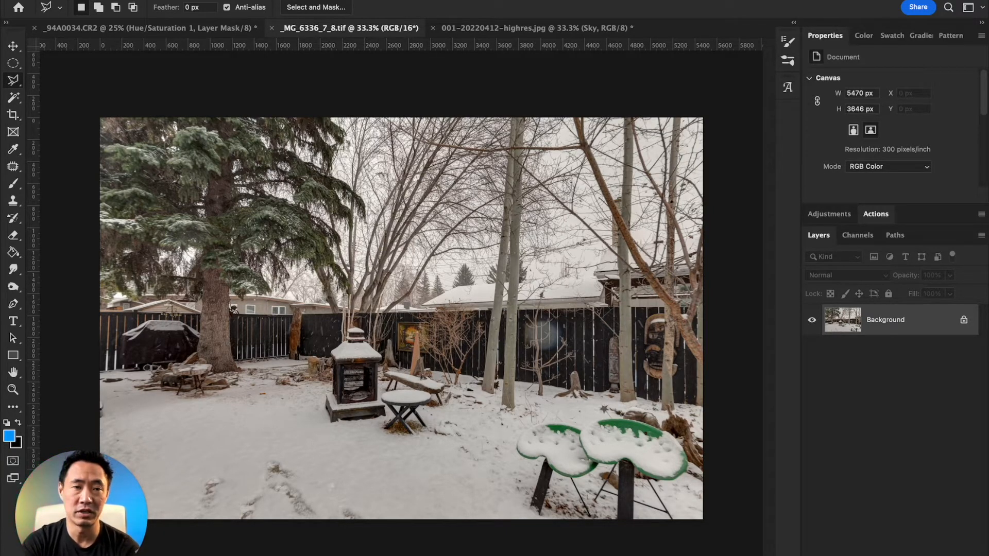
Start a Color Range selection of the backyard photo based on Highlights.
{"action": "left_click", "coordinate": [267, 1]}
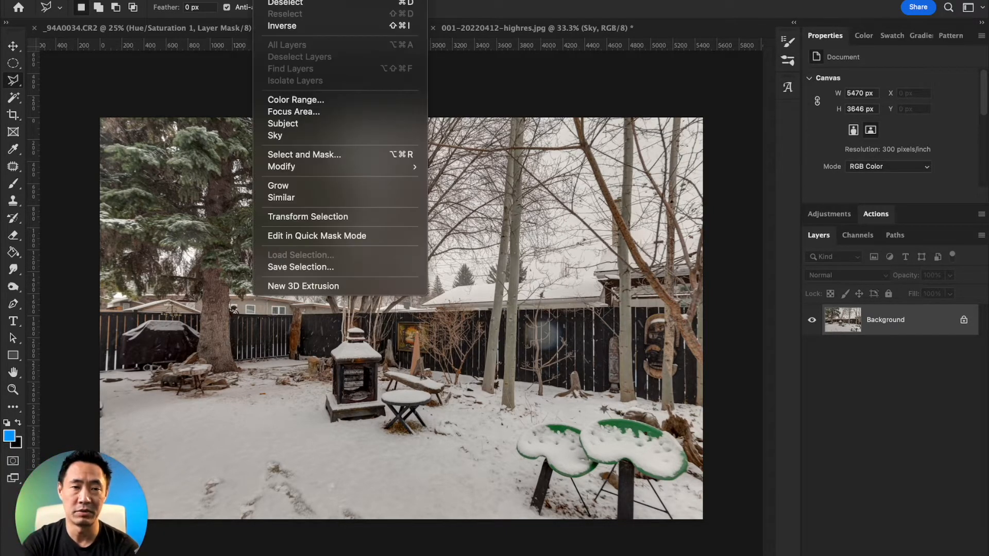
{"action": "left_click", "coordinate": [320, 100]}
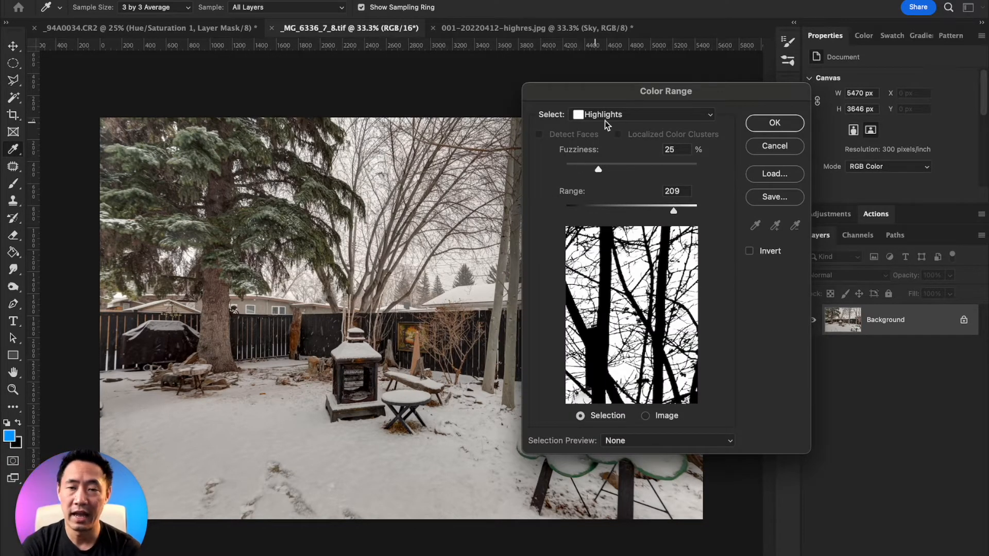
{"action": "left_click", "coordinate": [592, 116]}
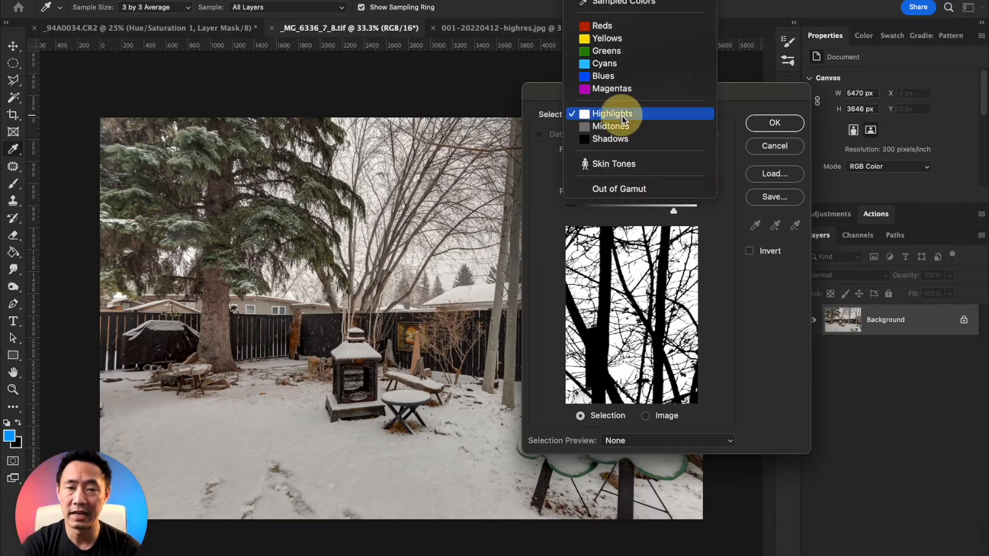
{"action": "left_click", "coordinate": [651, 115]}
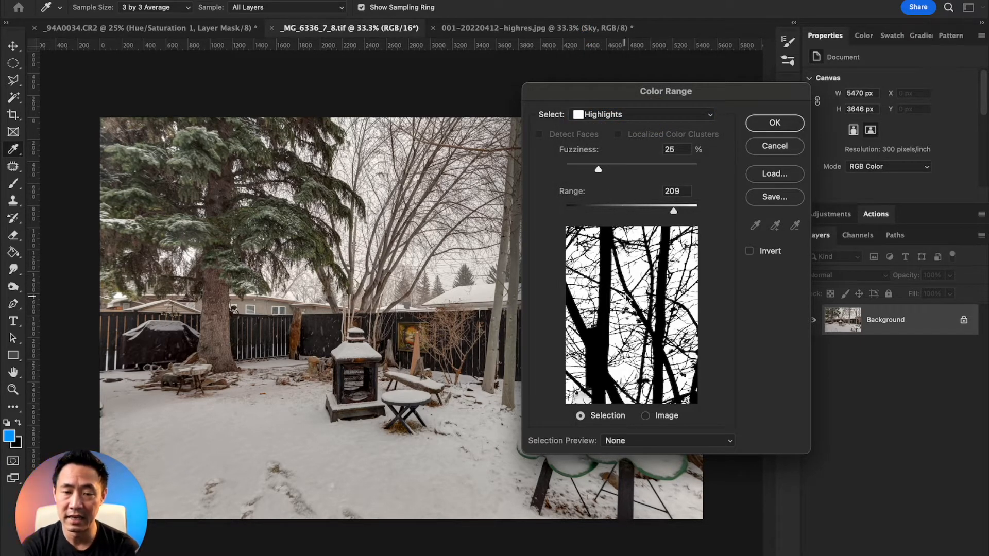
Set the Color Range fuzziness to 57% and range to 226, and create the highlights selection.
{"action": "left_click_drag", "start_coordinate": [599, 169], "coordinate": [643, 166]}
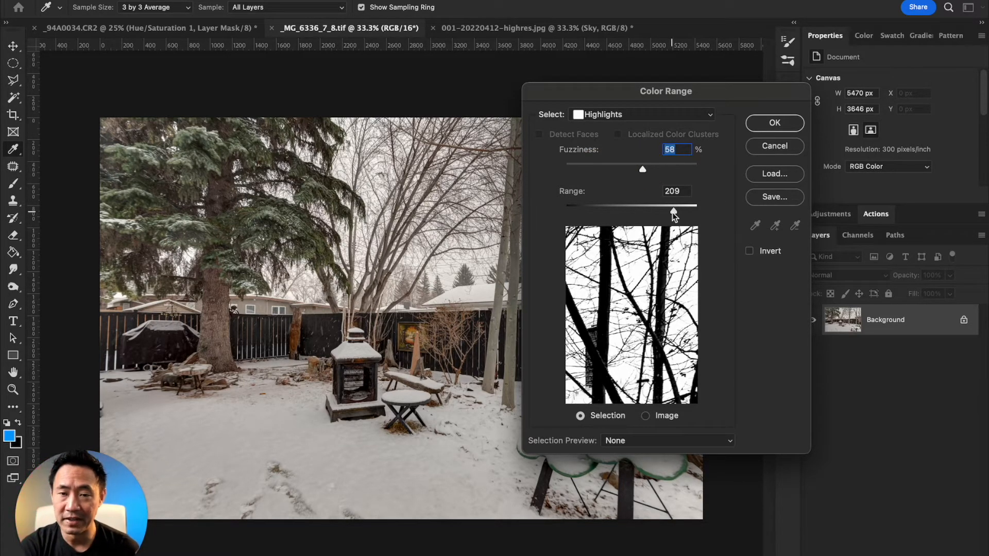
{"action": "mouse_move", "coordinate": [658, 215]}
{"action": "left_mouse_down"}
{"action": "mouse_move", "coordinate": [577, 209]}
{"action": "mouse_move", "coordinate": [677, 211]}
{"action": "left_mouse_up"}
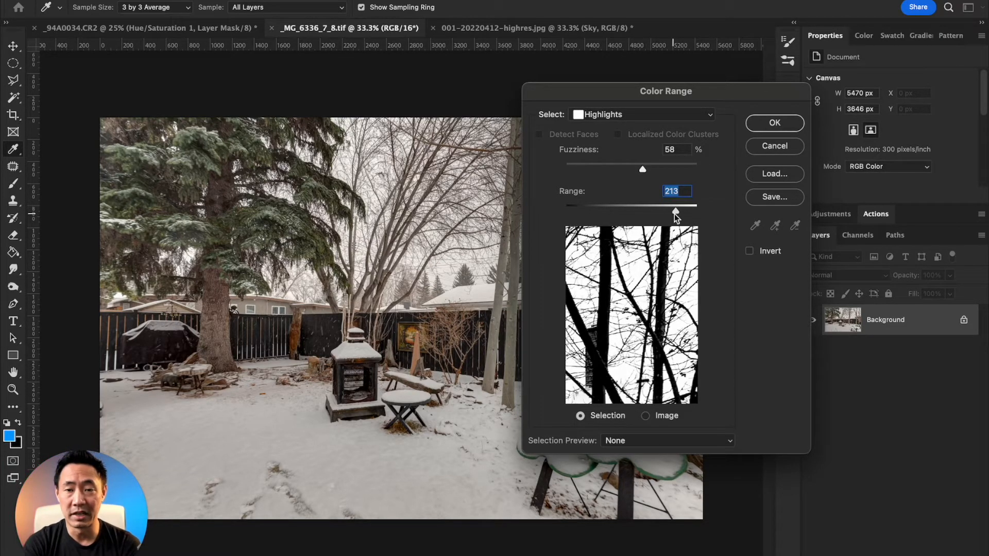
{"action": "mouse_move", "coordinate": [676, 209]}
{"action": "left_mouse_down"}
{"action": "mouse_move", "coordinate": [691, 210]}
{"action": "mouse_move", "coordinate": [683, 212]}
{"action": "left_mouse_up"}
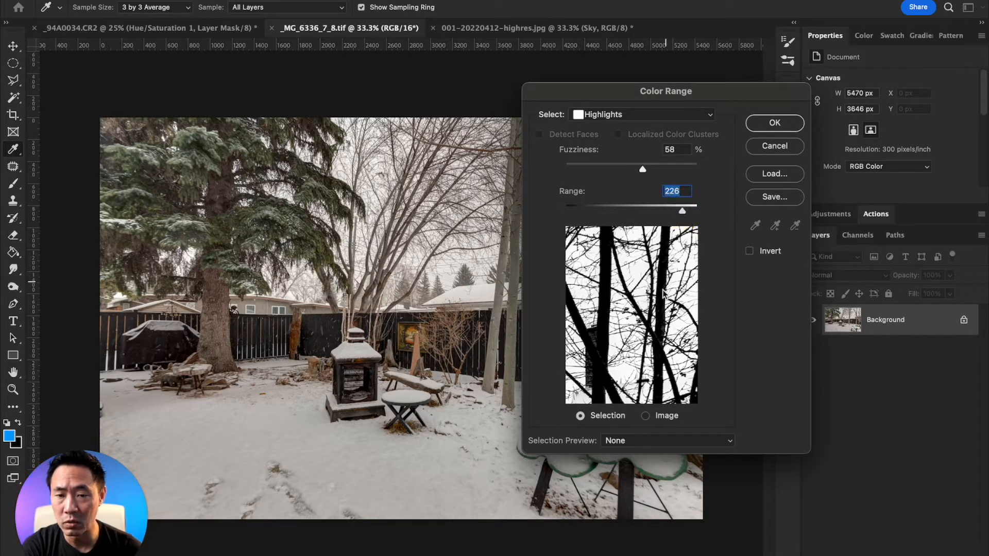
{"action": "left_click_drag", "start_coordinate": [659, 335], "coordinate": [589, 287]}
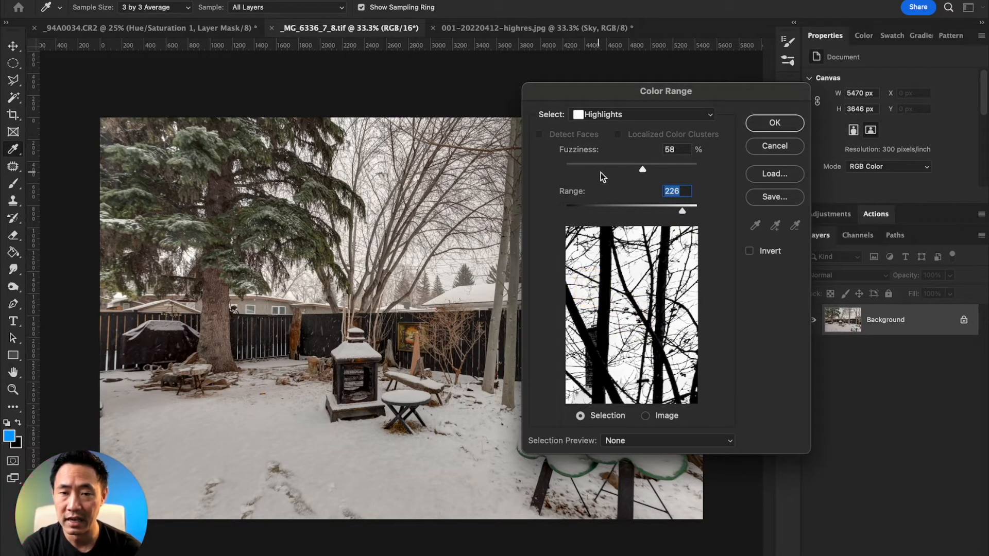
{"action": "left_click_drag", "start_coordinate": [635, 166], "coordinate": [695, 169]}
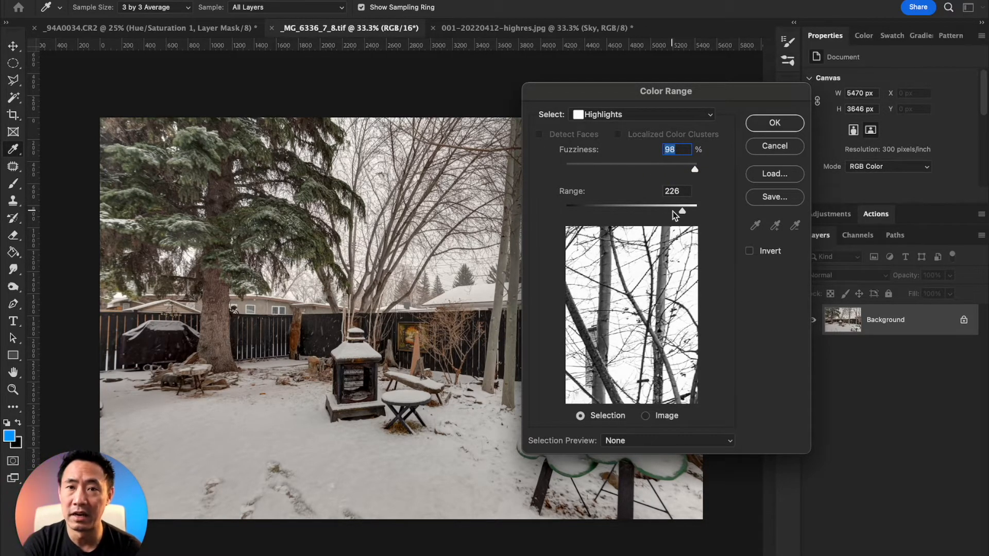
{"action": "left_click_drag", "start_coordinate": [695, 170], "coordinate": [641, 171]}
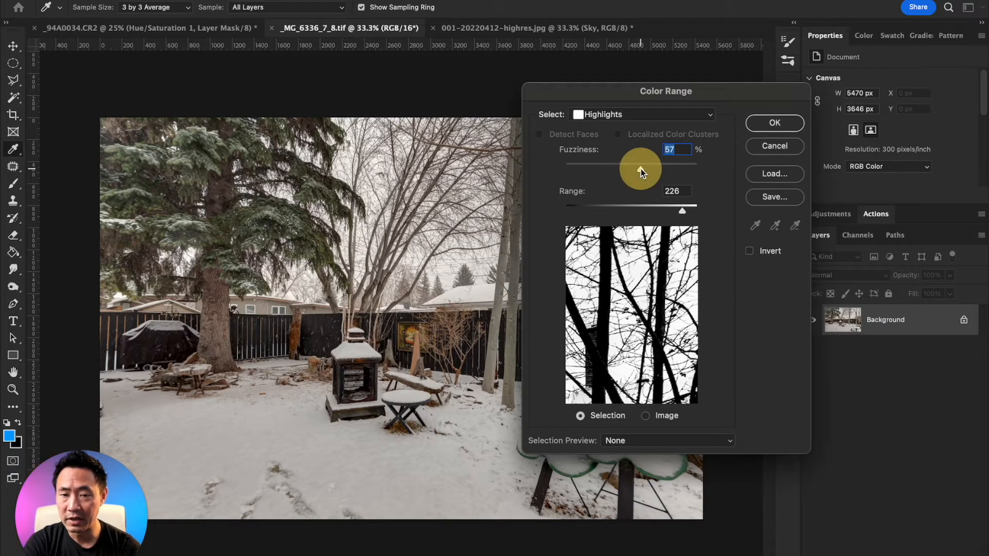
{"action": "left_click", "coordinate": [775, 124]}
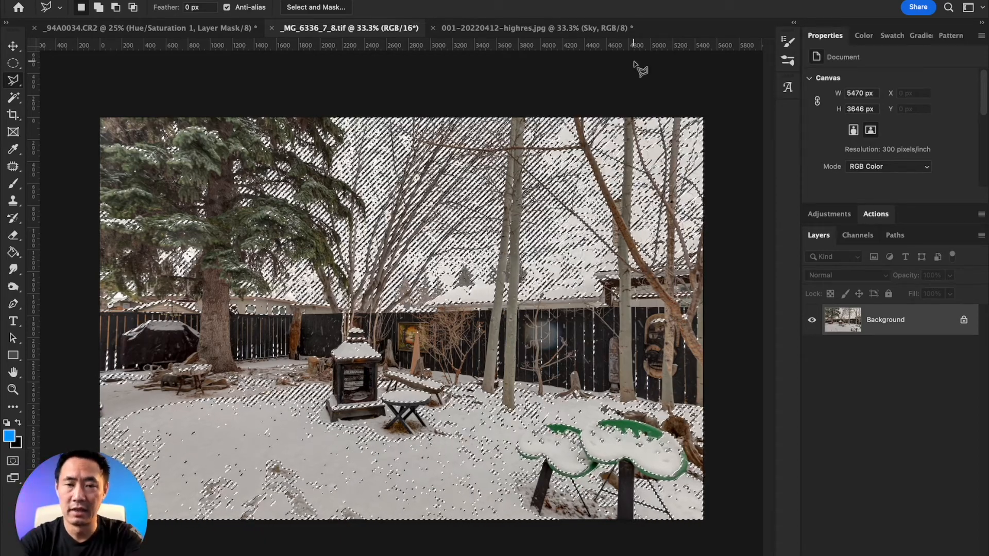
Create a new layer named Sky and add a layer mask from the highlights selection.
{"action": "key", "text": "shift"}
{"action": "key", "text": "super+shift+n"}
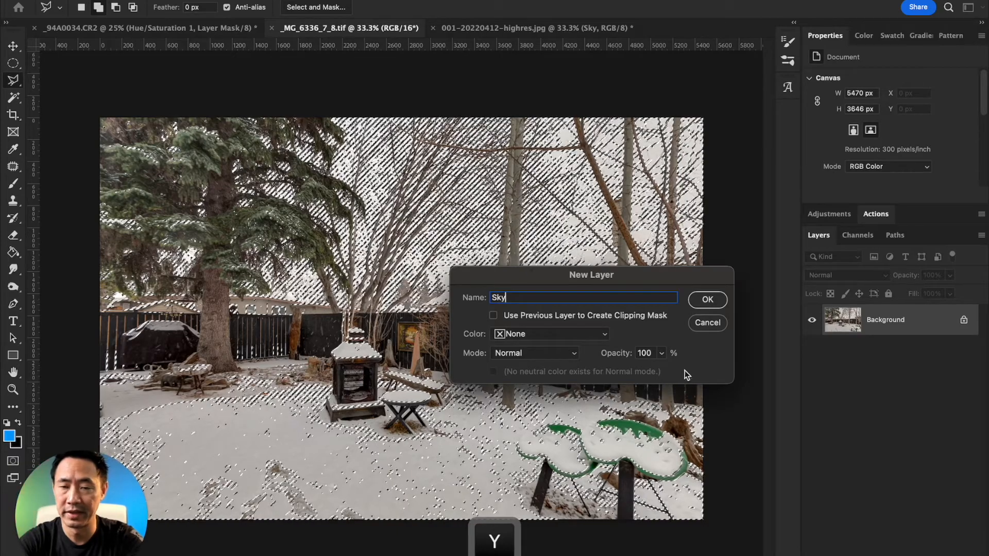
{"action": "left_click", "coordinate": [717, 300]}
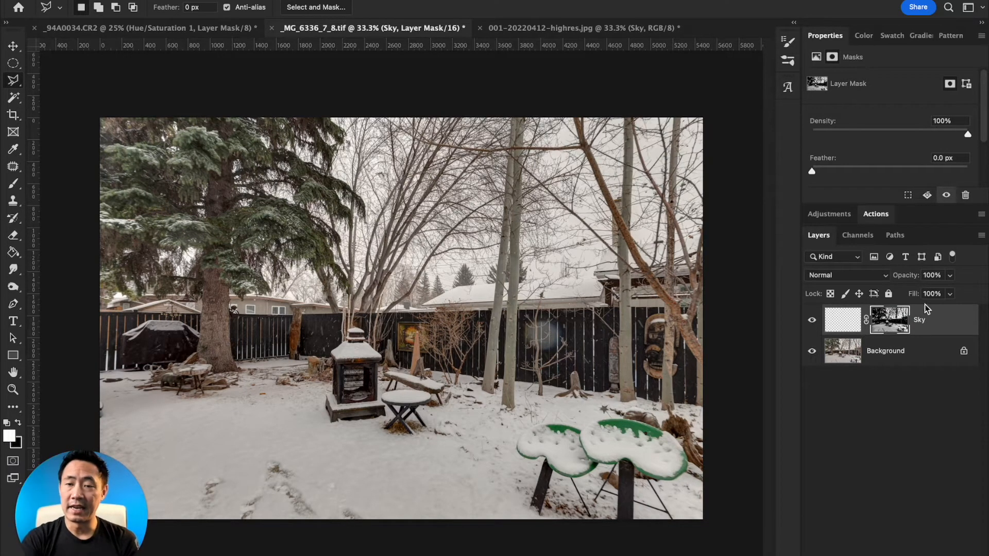
Display the Sky layer's mask on its own to check its black and white areas, and return to the colour image.
{"action": "left_click", "coordinate": [886, 323], "text": "shift"}
{"action": "left_click", "coordinate": [894, 326], "text": "shift"}
{"action": "left_click", "coordinate": [895, 333], "text": "super"}
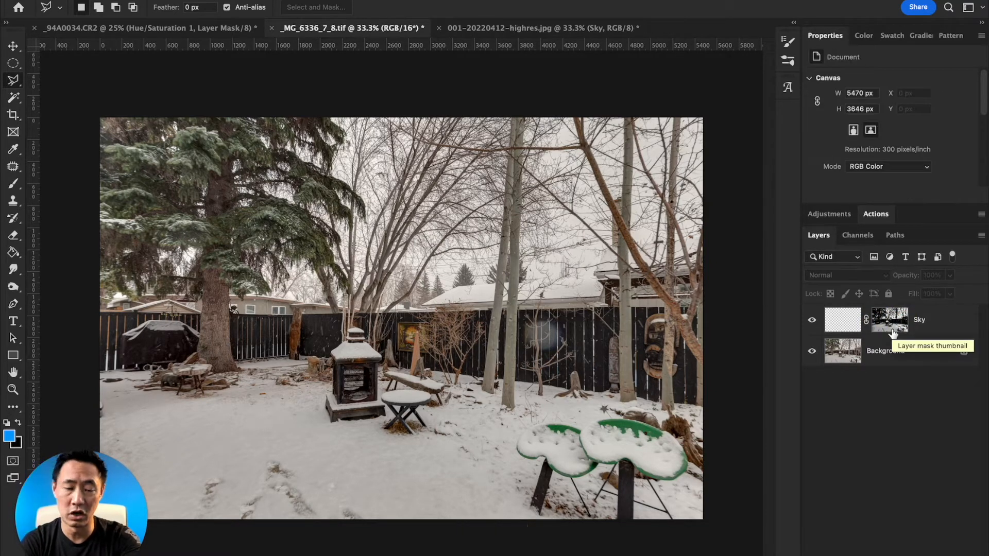
{"action": "key", "text": "alt"}
{"action": "left_click", "coordinate": [894, 328], "text": "alt"}
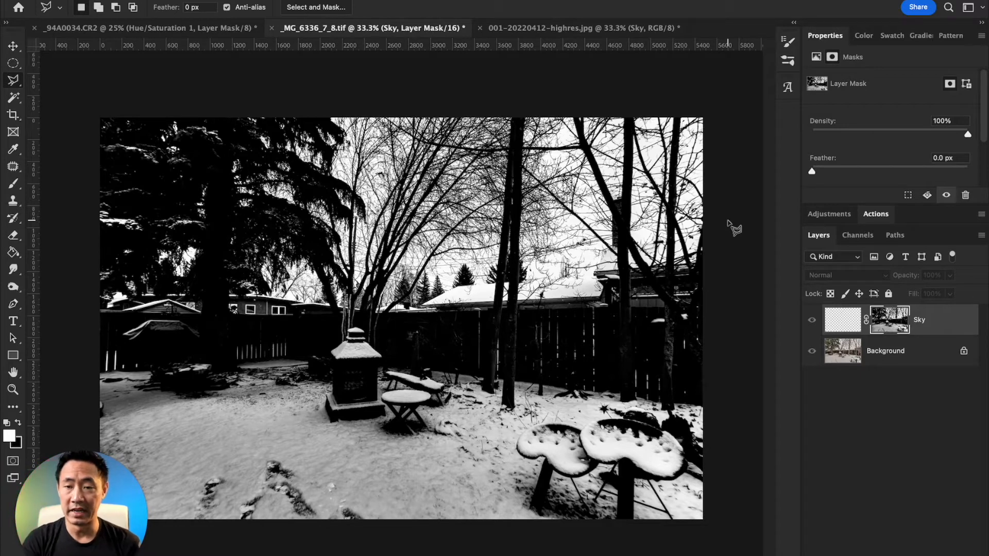
{"action": "key", "text": "super+2"}
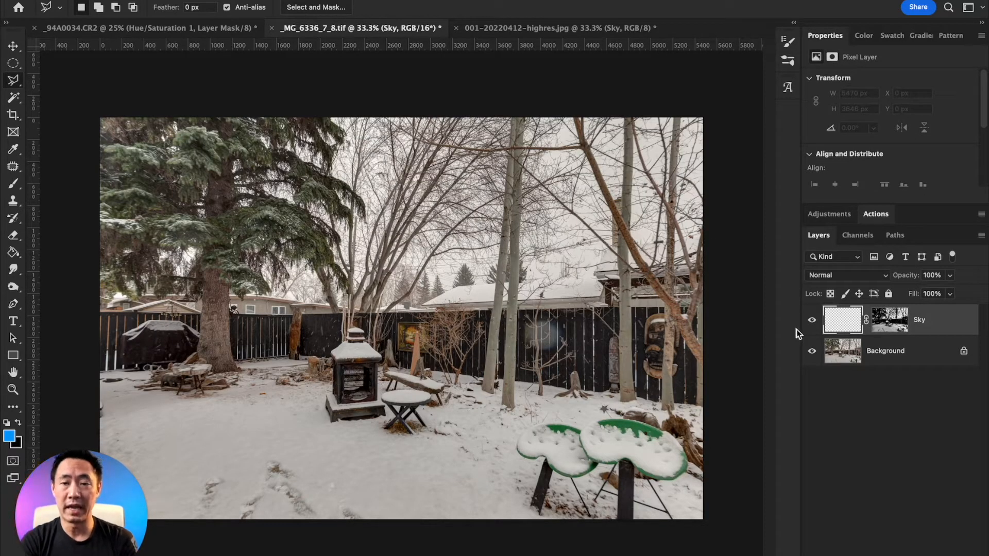
Target the Sky layer's pixels and set the foreground colour to light blue 7492de.
{"action": "left_click", "coordinate": [840, 320]}
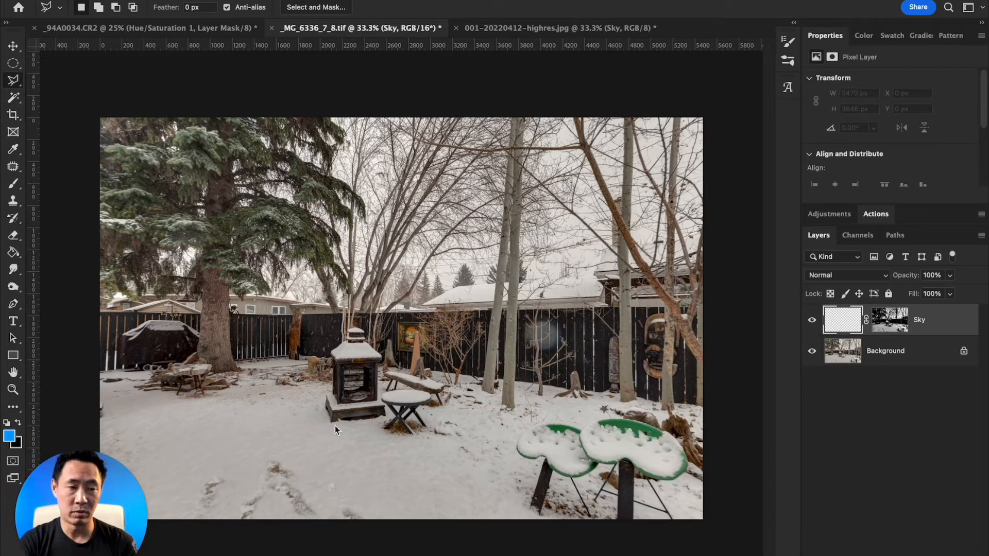
{"action": "left_click", "coordinate": [9, 437]}
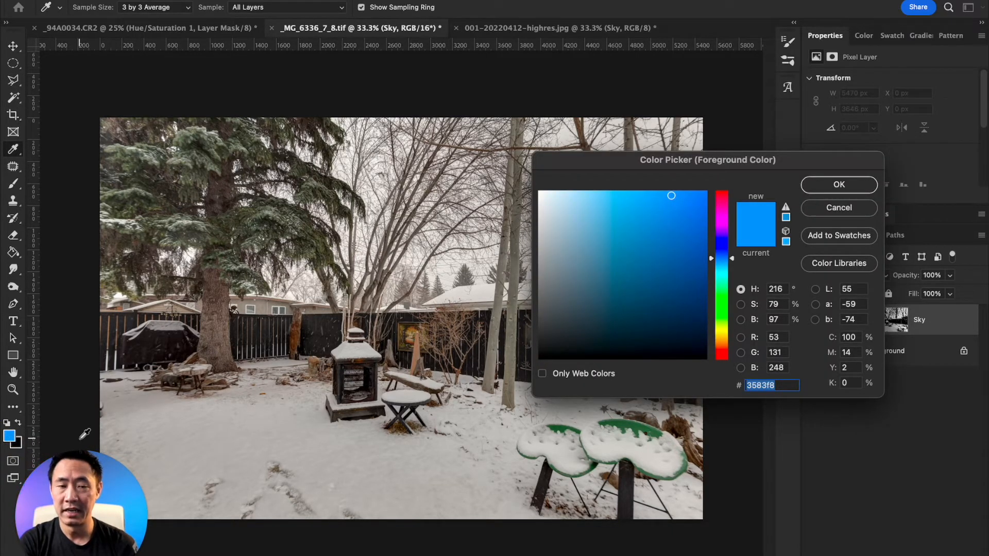
{"action": "mouse_move", "coordinate": [667, 197]}
{"action": "left_mouse_down"}
{"action": "mouse_move", "coordinate": [669, 209]}
{"action": "mouse_move", "coordinate": [644, 239]}
{"action": "mouse_move", "coordinate": [639, 217]}
{"action": "left_mouse_up"}
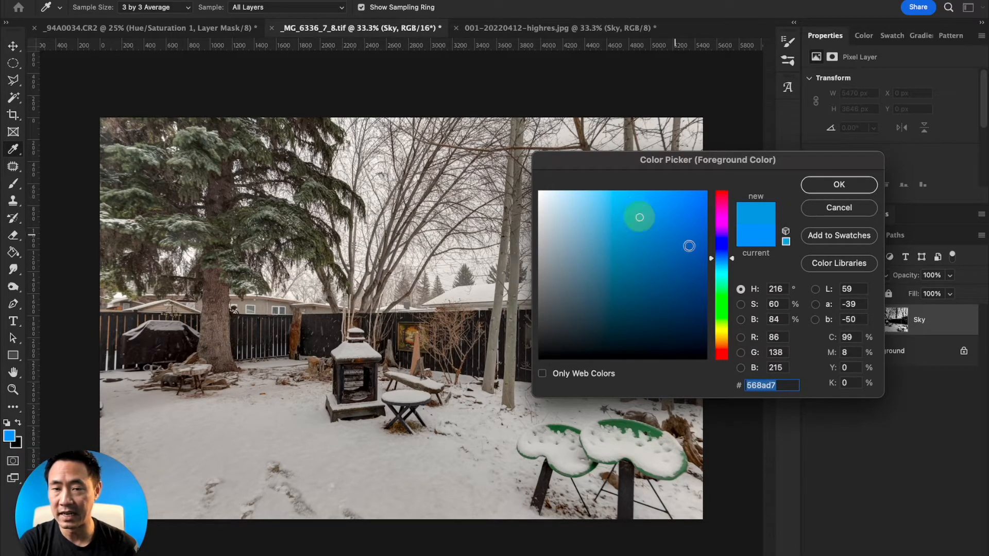
{"action": "left_click_drag", "start_coordinate": [736, 258], "coordinate": [731, 254]}
{"action": "left_click", "coordinate": [637, 222]}
{"action": "mouse_move", "coordinate": [637, 222]}
{"action": "left_mouse_down"}
{"action": "mouse_move", "coordinate": [607, 216]}
{"action": "mouse_move", "coordinate": [620, 211]}
{"action": "left_mouse_up"}
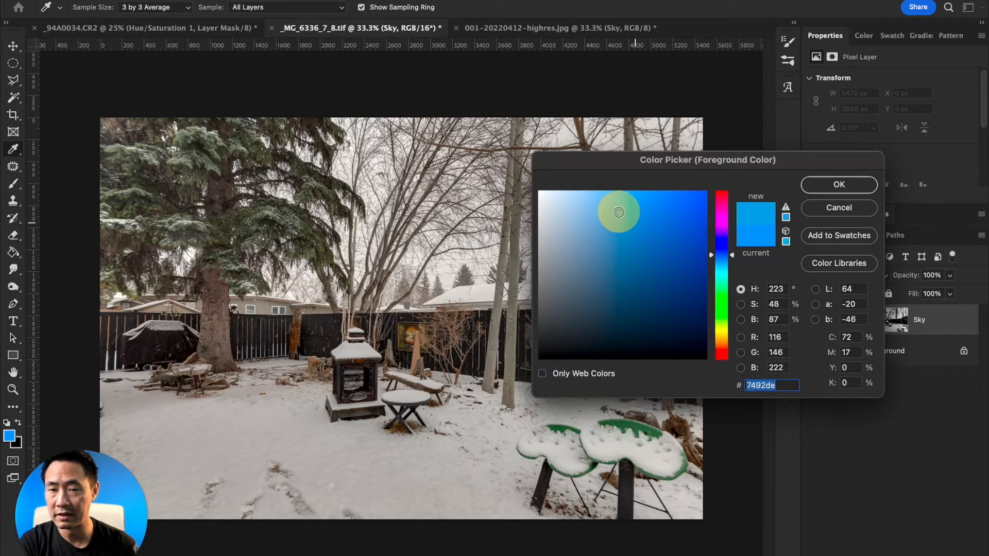
{"action": "left_click", "coordinate": [839, 185]}
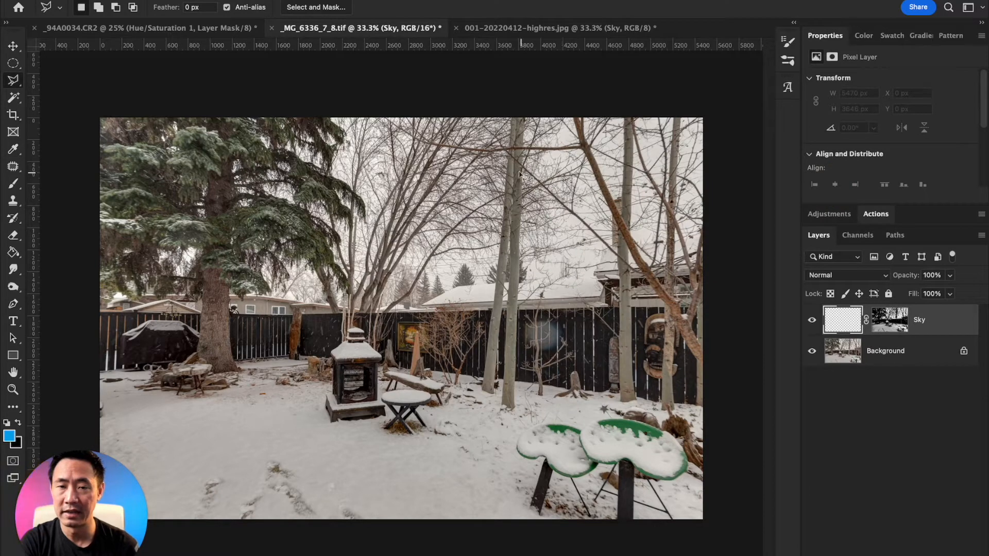
Paint the whole sky area blue on the Sky layer with an 1800 px brush at 50% opacity.
{"action": "key", "text": "b"}
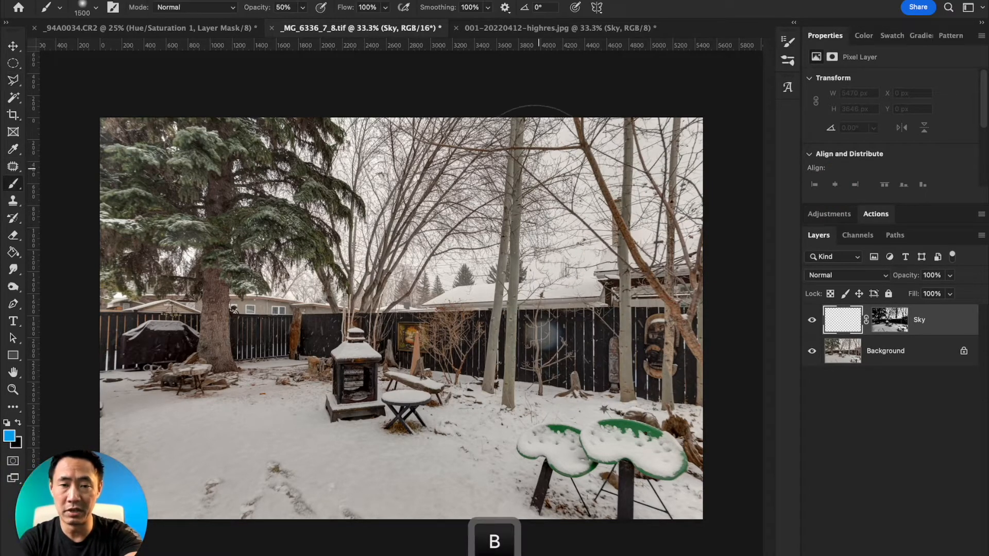
{"action": "key", "text": "bracketright"}
{"action": "key", "text": "bracketright"}
{"action": "key", "text": "bracketright"}
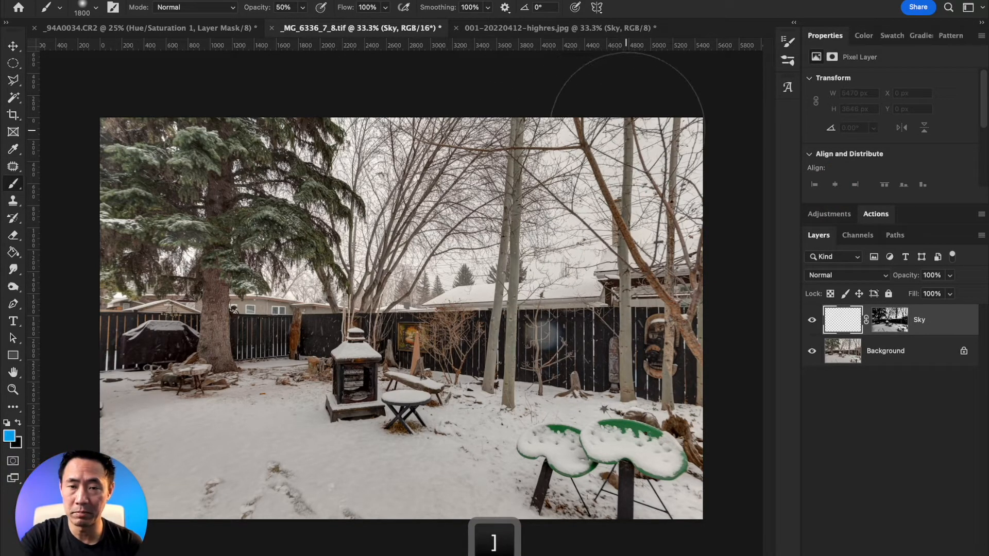
{"action": "mouse_move", "coordinate": [685, 134]}
{"action": "left_mouse_down"}
{"action": "mouse_move", "coordinate": [678, 115]}
{"action": "mouse_move", "coordinate": [439, 117]}
{"action": "mouse_move", "coordinate": [323, 141]}
{"action": "mouse_move", "coordinate": [214, 127]}
{"action": "left_mouse_up"}
{"action": "mouse_move", "coordinate": [288, 206]}
{"action": "left_mouse_down"}
{"action": "mouse_move", "coordinate": [447, 181]}
{"action": "mouse_move", "coordinate": [397, 219]}
{"action": "mouse_move", "coordinate": [696, 182]}
{"action": "mouse_move", "coordinate": [407, 197]}
{"action": "mouse_move", "coordinate": [300, 225]}
{"action": "mouse_move", "coordinate": [142, 230]}
{"action": "mouse_move", "coordinate": [27, 217]}
{"action": "mouse_move", "coordinate": [246, 84]}
{"action": "left_mouse_up"}
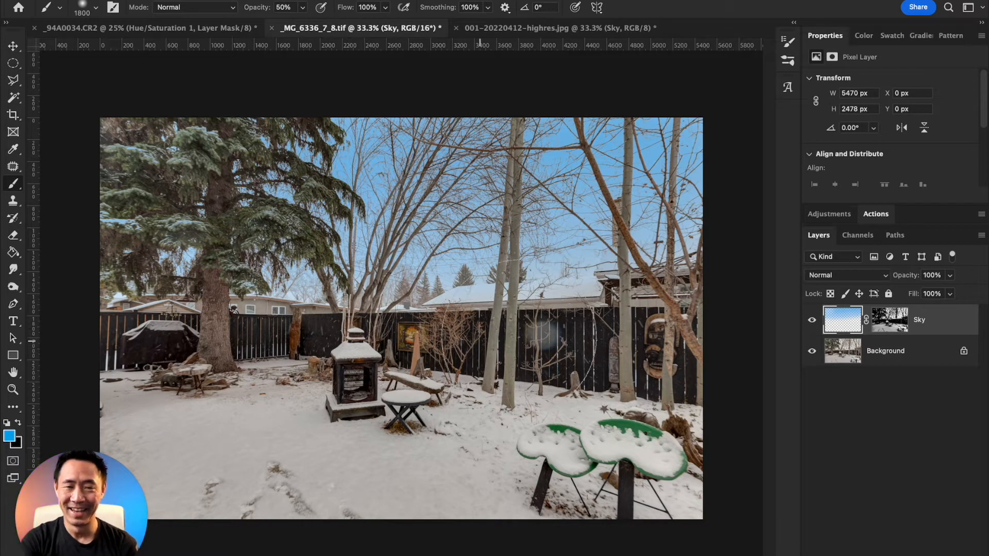
Paint black on the Sky layer's mask with an 800 px brush, raised to 100% opacity, to remove blue from the spruce tree and rooftops.
{"action": "left_click", "coordinate": [896, 324]}
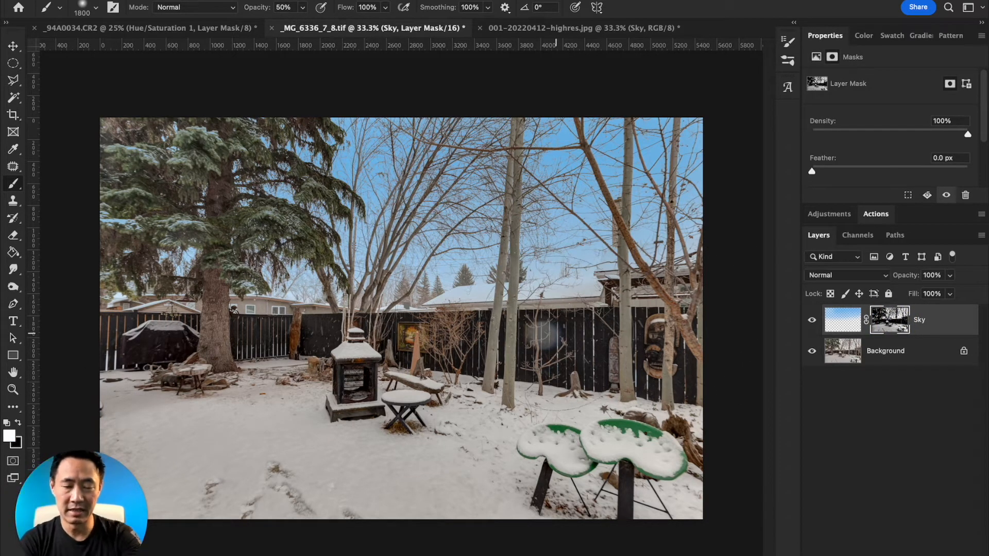
{"action": "key", "text": "b"}
{"action": "key", "text": "bracketleft"}
{"action": "key", "text": "bracketleft"}
{"action": "key", "text": "bracketleft"}
{"action": "key", "text": "bracketleft"}
{"action": "key", "text": "bracketleft"}
{"action": "key", "text": "bracketleft"}
{"action": "key", "text": "bracketleft"}
{"action": "key", "text": "bracketleft"}
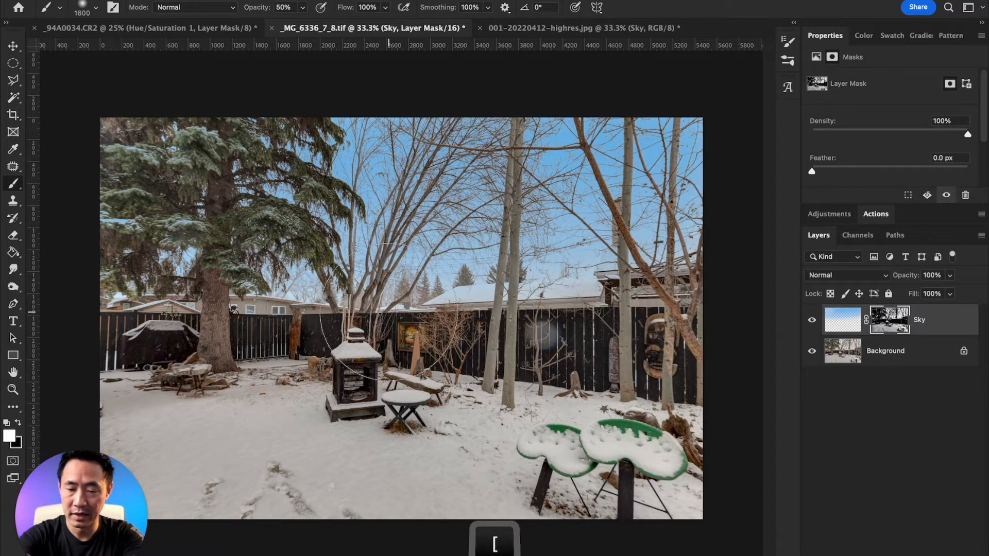
{"action": "key", "text": "bracketleft"}
{"action": "key", "text": "bracketleft"}
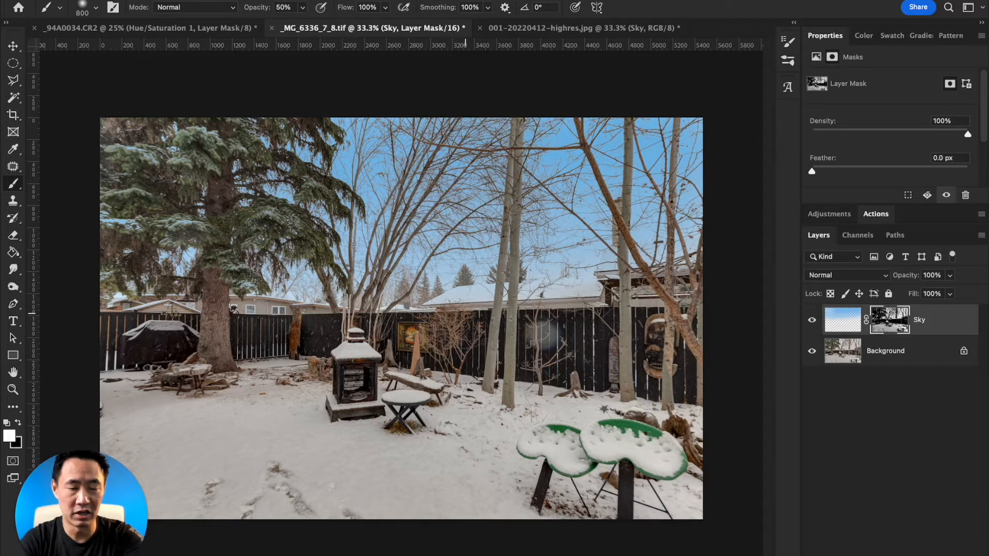
{"action": "key", "text": "x"}
{"action": "mouse_move", "coordinate": [440, 335]}
{"action": "left_mouse_down"}
{"action": "mouse_move", "coordinate": [442, 320]}
{"action": "mouse_move", "coordinate": [497, 316]}
{"action": "mouse_move", "coordinate": [465, 311]}
{"action": "mouse_move", "coordinate": [654, 299]}
{"action": "mouse_move", "coordinate": [545, 320]}
{"action": "mouse_move", "coordinate": [713, 278]}
{"action": "mouse_move", "coordinate": [379, 363]}
{"action": "mouse_move", "coordinate": [294, 336]}
{"action": "mouse_move", "coordinate": [171, 322]}
{"action": "left_mouse_up"}
{"action": "mouse_move", "coordinate": [123, 238]}
{"action": "left_mouse_down"}
{"action": "mouse_move", "coordinate": [97, 263]}
{"action": "mouse_move", "coordinate": [120, 210]}
{"action": "mouse_move", "coordinate": [109, 240]}
{"action": "mouse_move", "coordinate": [159, 186]}
{"action": "mouse_move", "coordinate": [126, 214]}
{"action": "mouse_move", "coordinate": [150, 164]}
{"action": "mouse_move", "coordinate": [199, 115]}
{"action": "left_mouse_up"}
{"action": "key", "text": "0"}
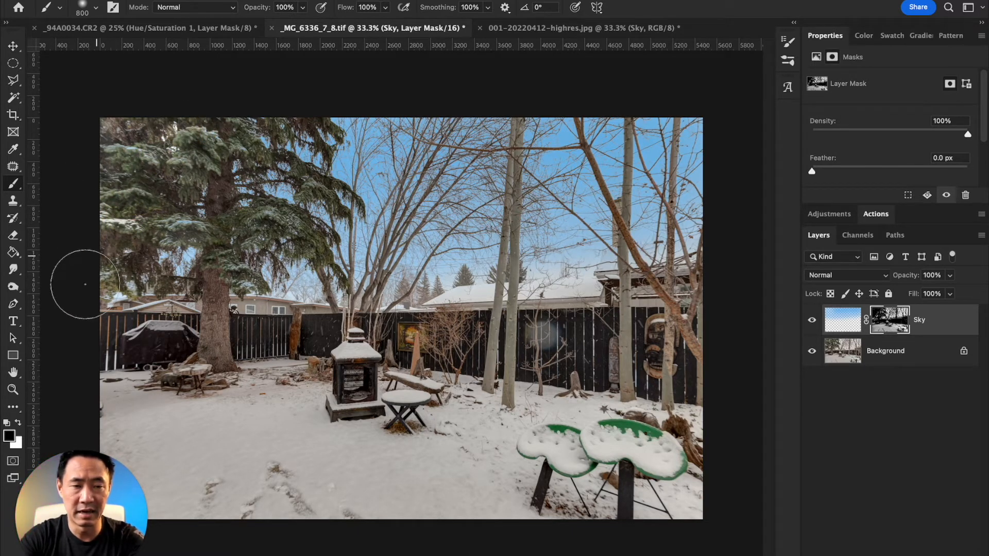
{"action": "mouse_move", "coordinate": [105, 299]}
{"action": "left_mouse_down"}
{"action": "mouse_move", "coordinate": [185, 321]}
{"action": "mouse_move", "coordinate": [68, 327]}
{"action": "mouse_move", "coordinate": [152, 311]}
{"action": "mouse_move", "coordinate": [114, 291]}
{"action": "mouse_move", "coordinate": [227, 317]}
{"action": "left_mouse_up"}
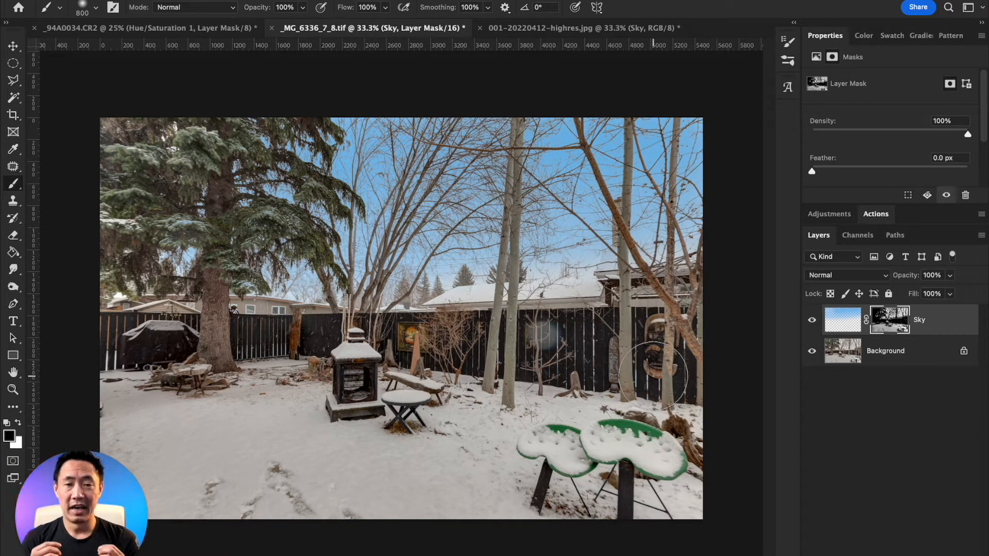
{"action": "left_click", "coordinate": [607, 27]}
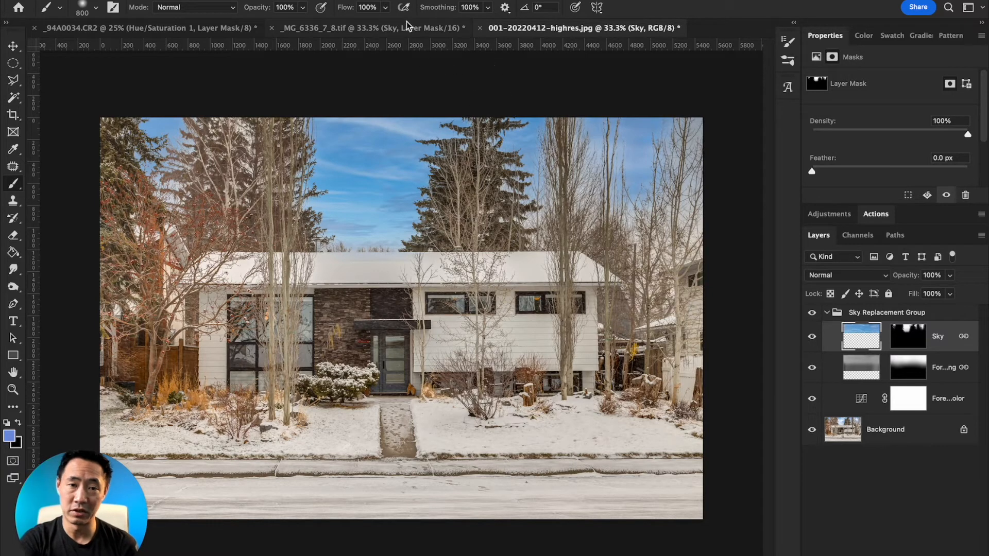
{"action": "left_click", "coordinate": [865, 344]}
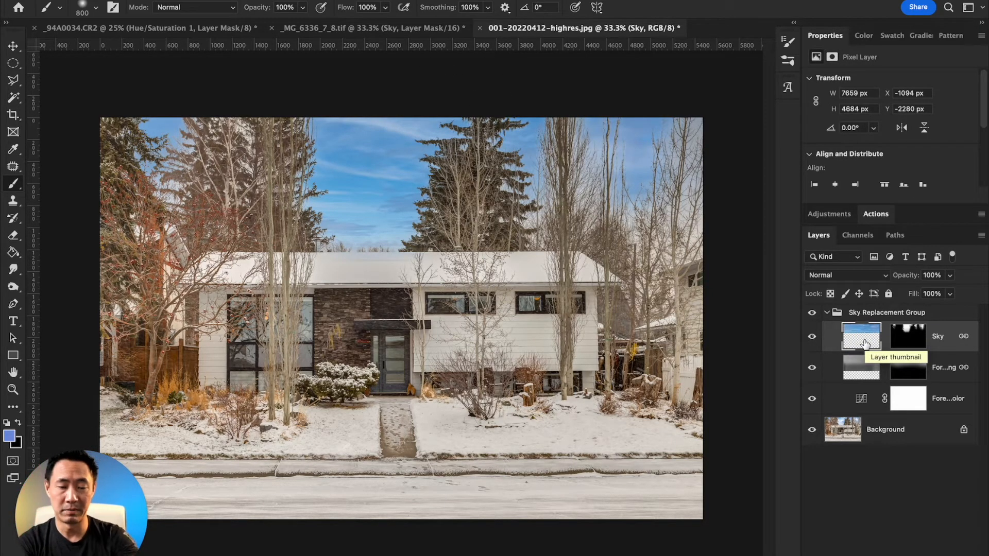
{"action": "key", "text": "super+c"}
{"action": "left_click", "coordinate": [364, 30]}
{"action": "key", "text": "super+v"}
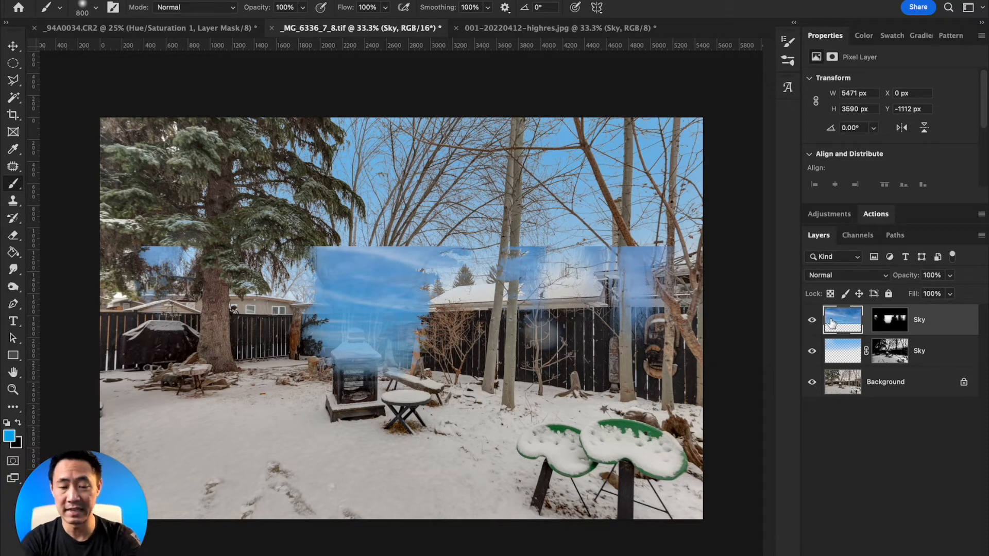
Try to reposition the pasted cloudy sky with the Move tool, and undo the move.
{"action": "key", "text": "v"}
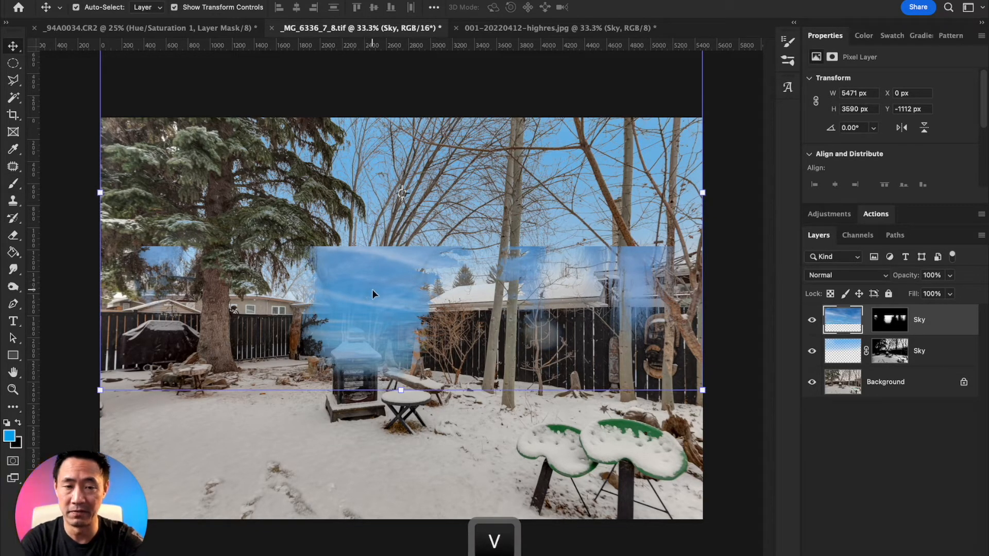
{"action": "left_click_drag", "start_coordinate": [372, 277], "coordinate": [364, 259]}
{"action": "key", "text": "super+z"}
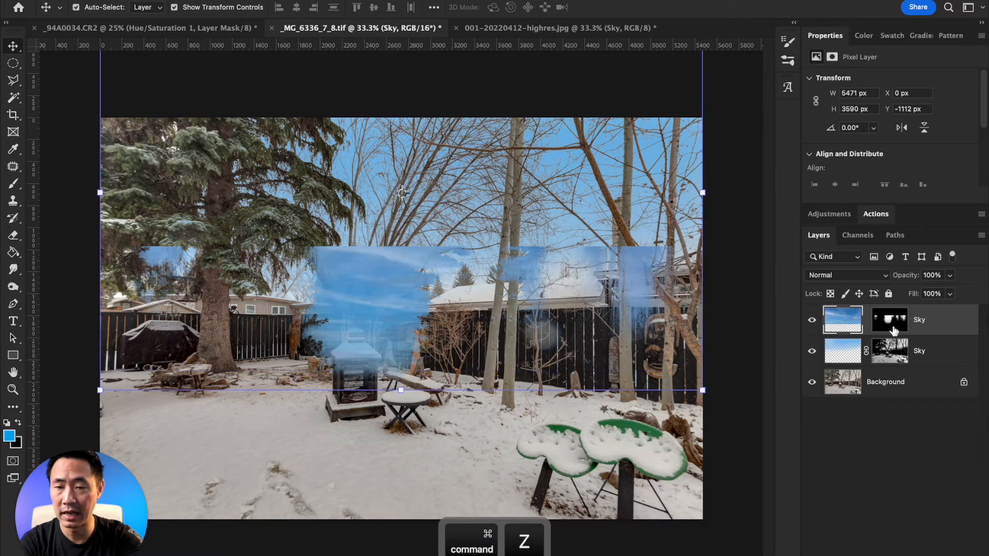
Delete the pasted cloudy Sky layer's mask and move the sky up so its horizon sits just below the top of the fence.
{"action": "left_click", "coordinate": [890, 323]}
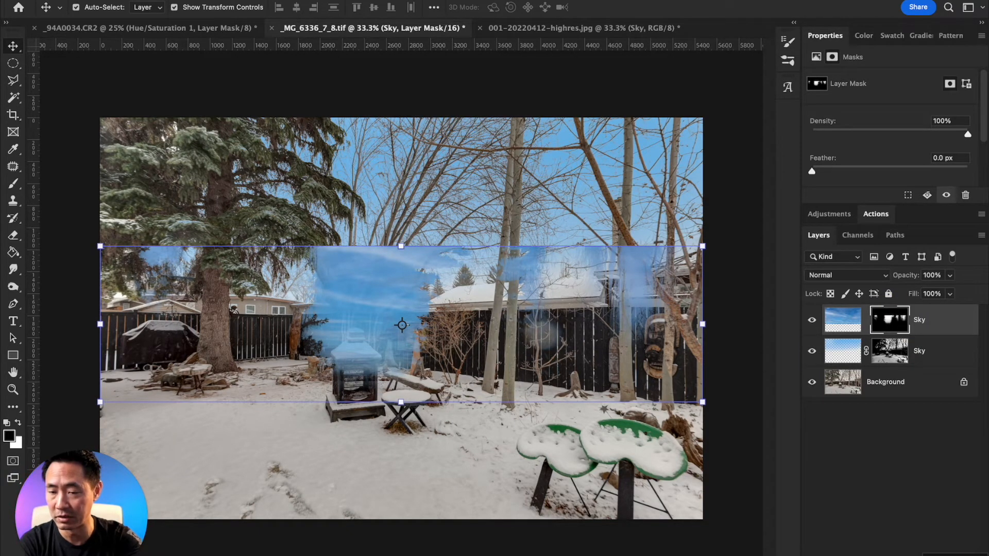
{"action": "key", "text": "Delete"}
{"action": "left_click_drag", "start_coordinate": [556, 308], "coordinate": [556, 267]}
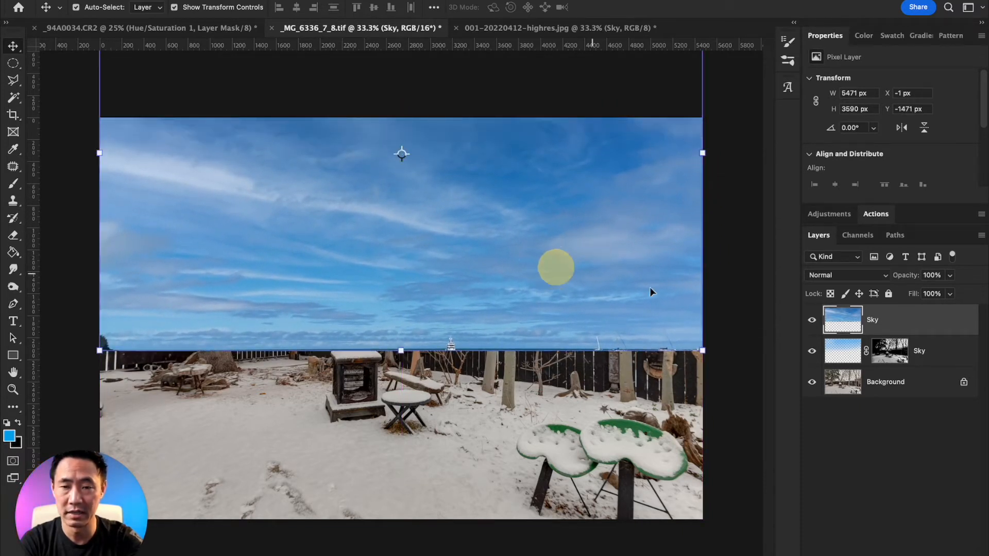
Transfer the painted Sky layer's mask to the cloudy Sky layer above it, and delete the painted Sky layer.
{"action": "left_click", "coordinate": [896, 351]}
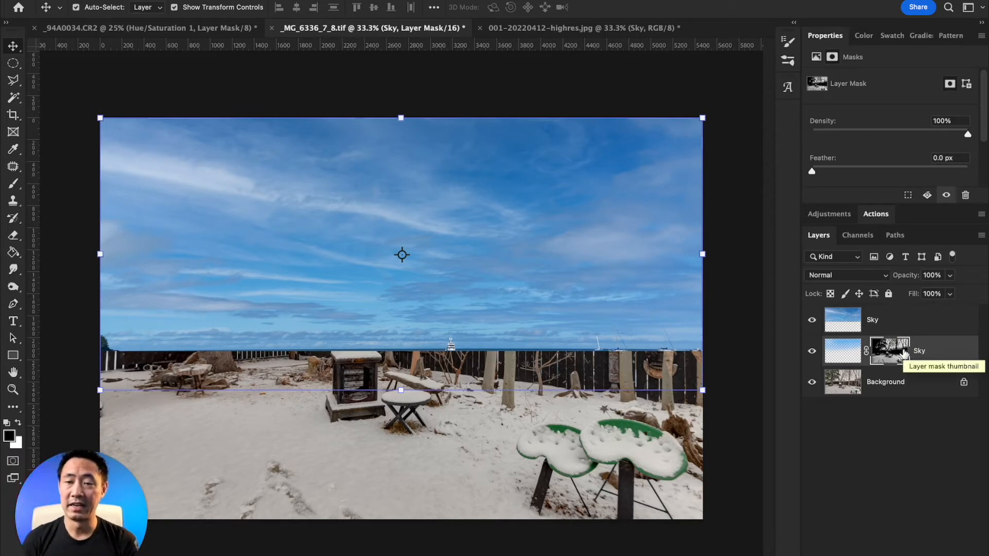
{"action": "left_click_drag", "start_coordinate": [892, 358], "coordinate": [893, 323]}
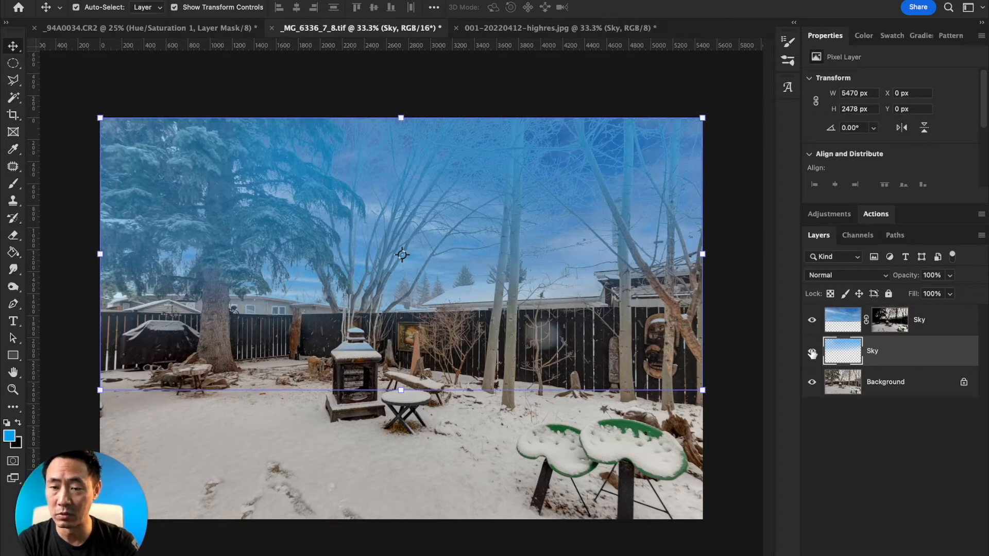
{"action": "left_click_drag", "start_coordinate": [889, 350], "coordinate": [969, 555]}
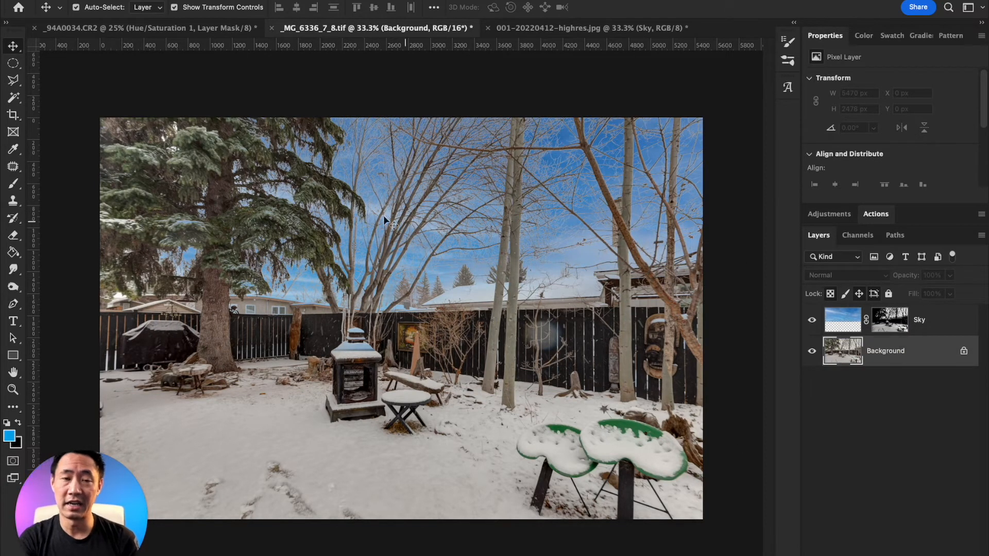
{"action": "left_click", "coordinate": [542, 27]}
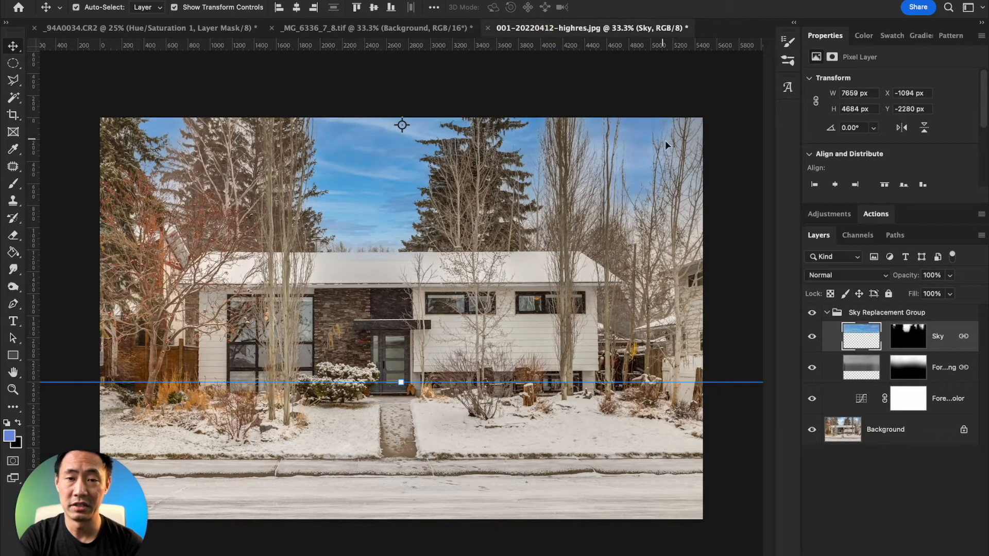
{"action": "left_click", "coordinate": [388, 28]}
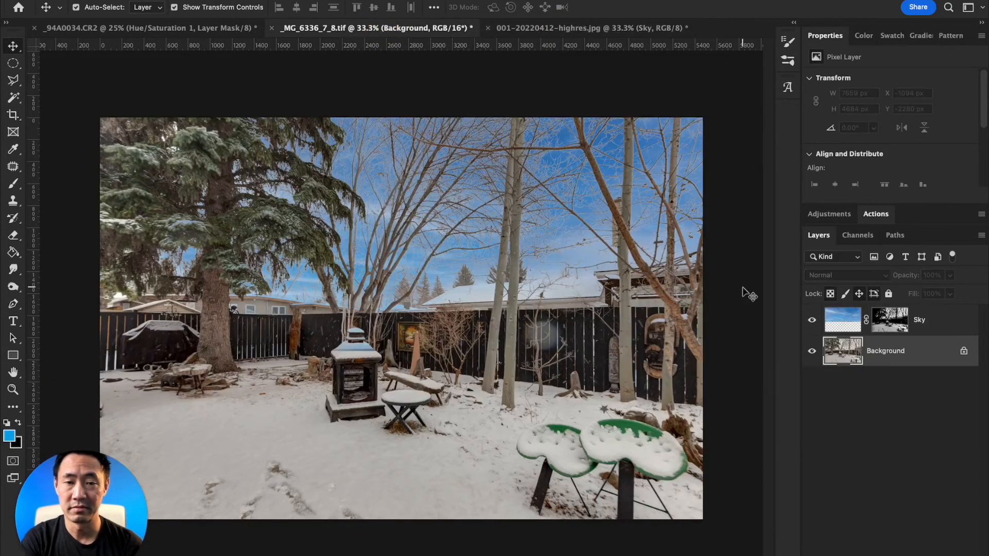
Paint black on the Sky layer's mask along the rooftops and horizon, enlarging the brush from 800 to 2700 px, to fade the lower sky.
{"action": "left_click", "coordinate": [890, 324]}
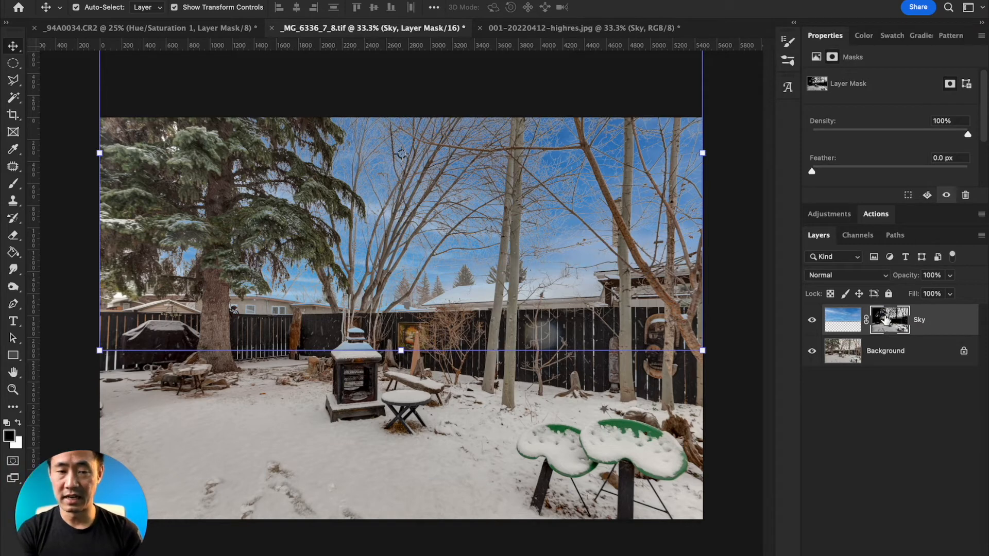
{"action": "key", "text": "b"}
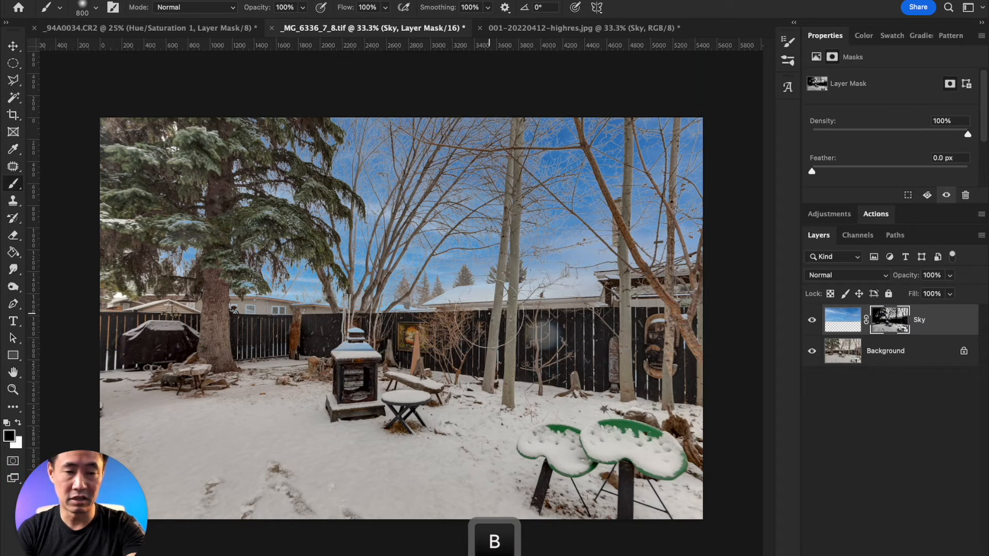
{"action": "mouse_move", "coordinate": [483, 311]}
{"action": "left_mouse_down"}
{"action": "mouse_move", "coordinate": [239, 314]}
{"action": "mouse_move", "coordinate": [454, 315]}
{"action": "left_mouse_up"}
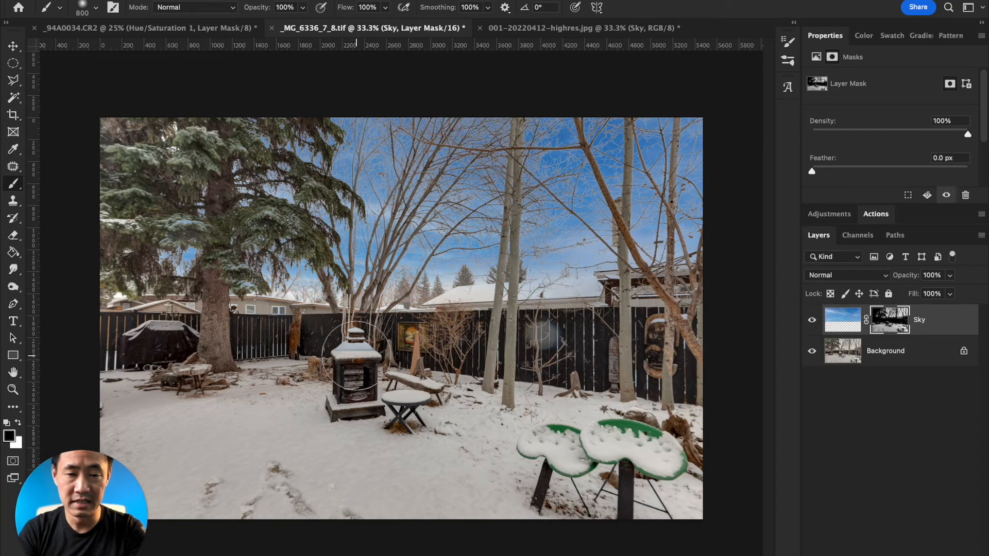
{"action": "key", "text": "bracketright"}
{"action": "key", "text": "bracketright"}
{"action": "key", "text": "bracketright"}
{"action": "key", "text": "bracketright"}
{"action": "key", "text": "bracketright"}
{"action": "key", "text": "bracketright"}
{"action": "key", "text": "bracketright"}
{"action": "key", "text": "bracketright"}
{"action": "key", "text": "bracketright"}
{"action": "key", "text": "bracketright"}
{"action": "key", "text": "bracketright"}
{"action": "key", "text": "bracketright"}
{"action": "key", "text": "bracketright"}
{"action": "key", "text": "bracketright"}
{"action": "key", "text": "bracketright"}
{"action": "key", "text": "bracketright"}
{"action": "key", "text": "bracketright"}
{"action": "key", "text": "bracketright"}
{"action": "key", "text": "bracketright"}
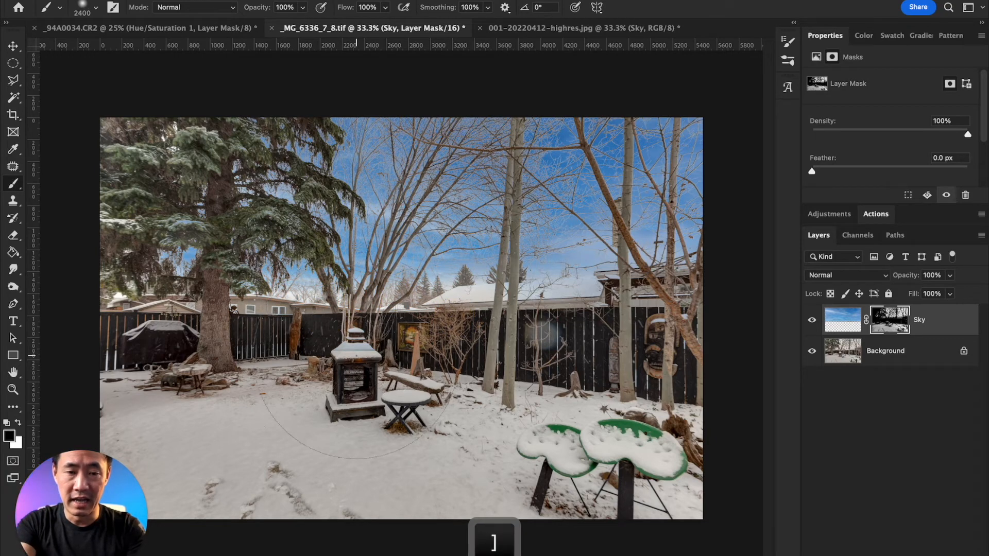
{"action": "mouse_move", "coordinate": [324, 375]}
{"action": "left_mouse_down"}
{"action": "mouse_move", "coordinate": [169, 407]}
{"action": "mouse_move", "coordinate": [506, 421]}
{"action": "mouse_move", "coordinate": [421, 377]}
{"action": "mouse_move", "coordinate": [677, 365]}
{"action": "mouse_move", "coordinate": [690, 334]}
{"action": "mouse_move", "coordinate": [639, 339]}
{"action": "mouse_move", "coordinate": [574, 314]}
{"action": "mouse_move", "coordinate": [440, 361]}
{"action": "left_mouse_up"}
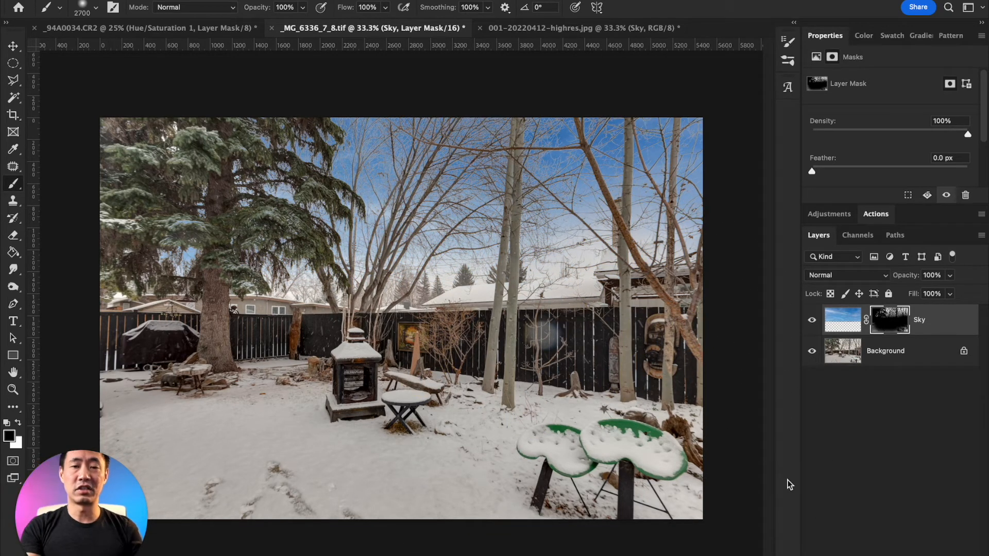